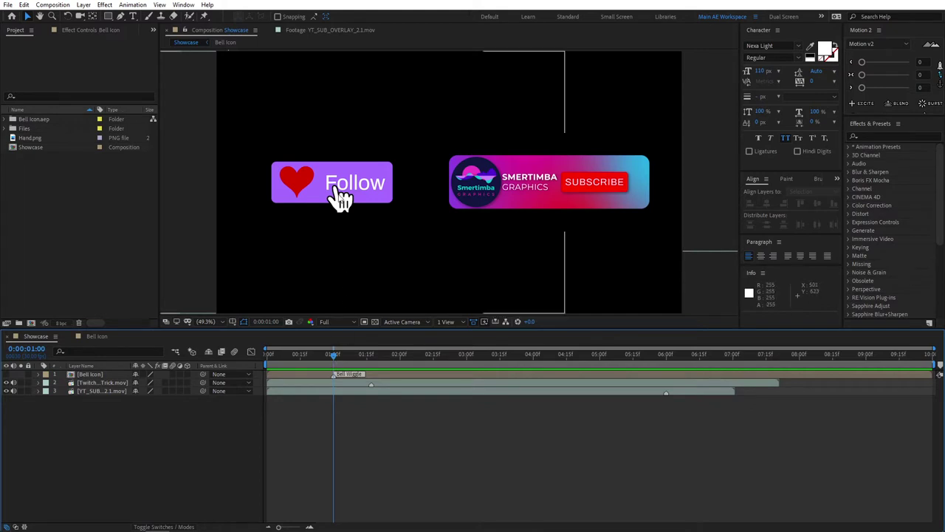
- Preview the Showcase animation, scrubbing around 01:07–01:12, then return to 01:00
{"action": "key", "text": "space"}
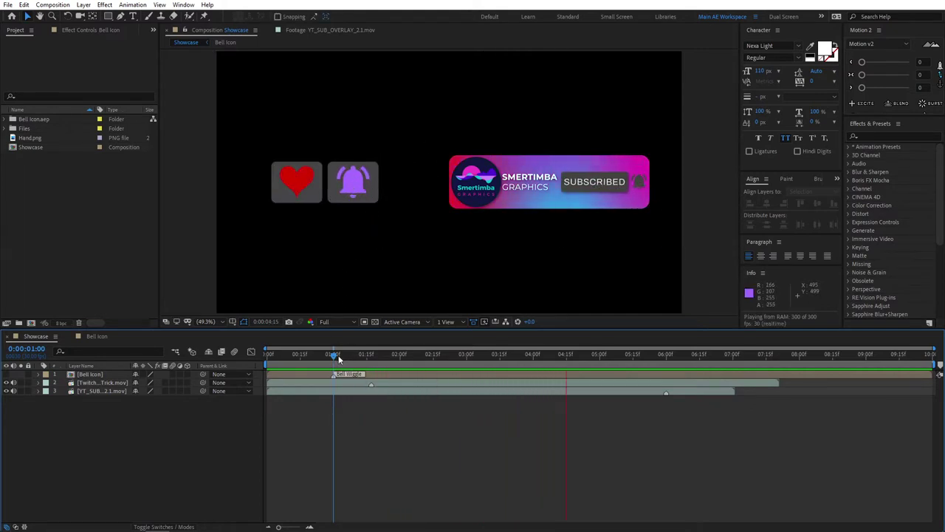
{"action": "key", "text": "space"}
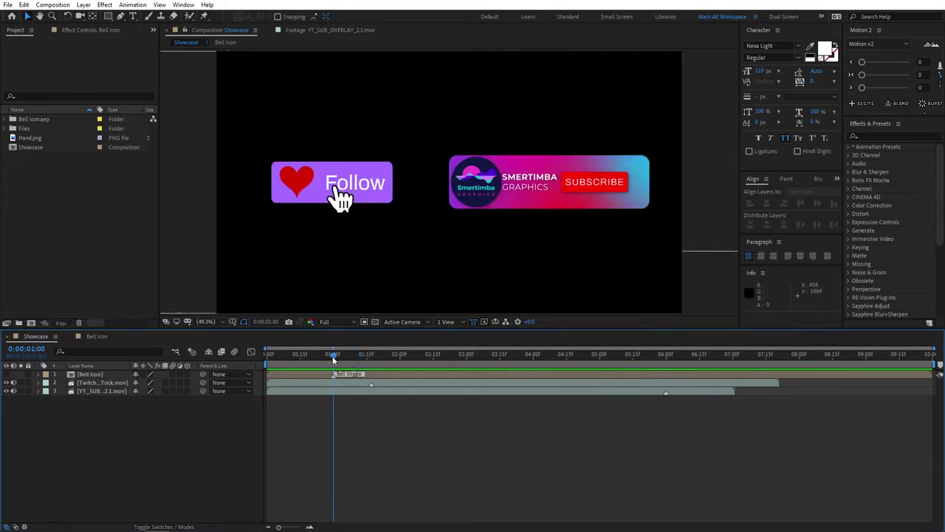
{"action": "scroll", "coordinate": [347, 236], "scroll_direction": "up", "scroll_amount": 6}
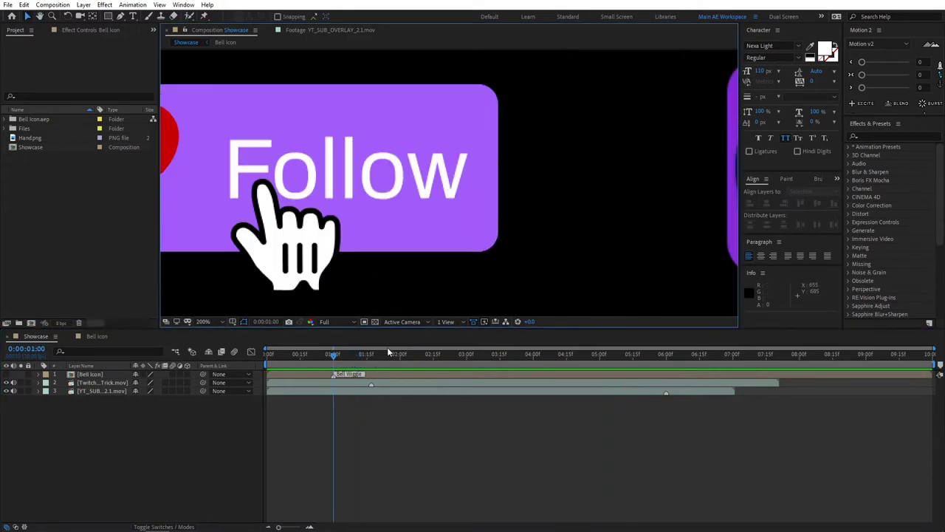
{"action": "key", "text": "space"}
{"action": "scroll", "coordinate": [303, 236], "scroll_direction": "down", "scroll_amount": 4}
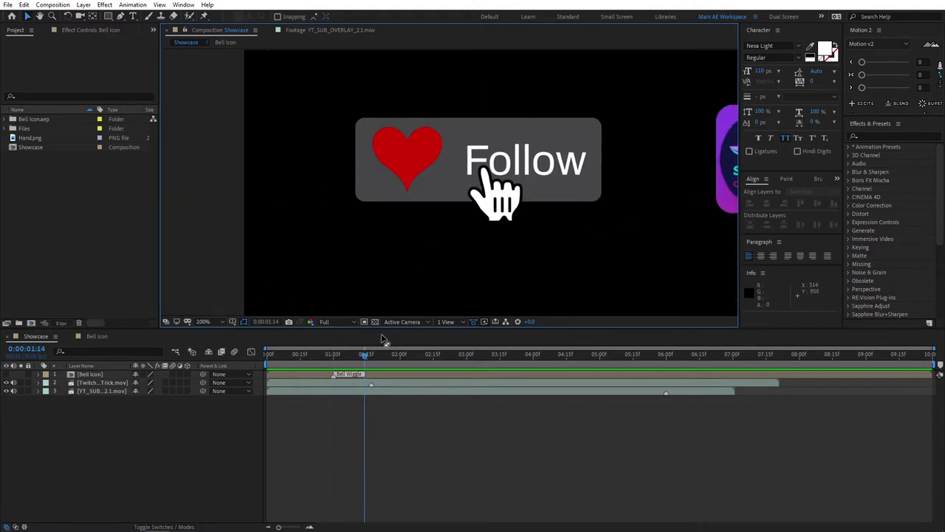
{"action": "left_click", "coordinate": [359, 355]}
{"action": "left_click_drag", "start_coordinate": [359, 355], "coordinate": [350, 354]}
{"action": "scroll", "coordinate": [598, 241], "scroll_direction": "down", "scroll_amount": 2}
{"action": "scroll", "coordinate": [598, 242], "scroll_direction": "up", "scroll_amount": 2}
{"action": "key", "text": "space"}
{"action": "scroll", "coordinate": [514, 229], "scroll_direction": "up", "scroll_amount": 4}
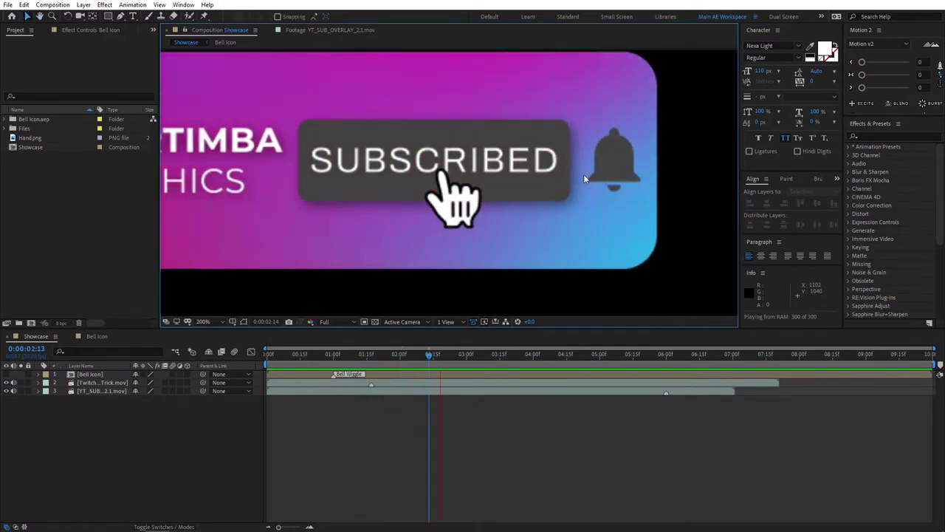
{"action": "left_click_drag", "start_coordinate": [396, 353], "coordinate": [341, 357]}
- Hide the second video layer and set the viewer magnification to Fit
{"action": "left_click", "coordinate": [6, 382]}
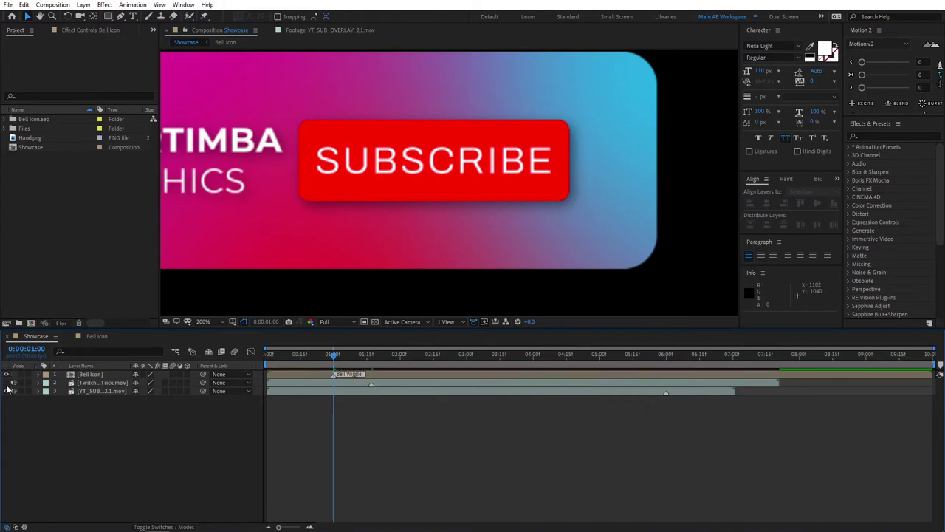
{"action": "left_click", "coordinate": [205, 322]}
{"action": "left_click", "coordinate": [216, 341]}
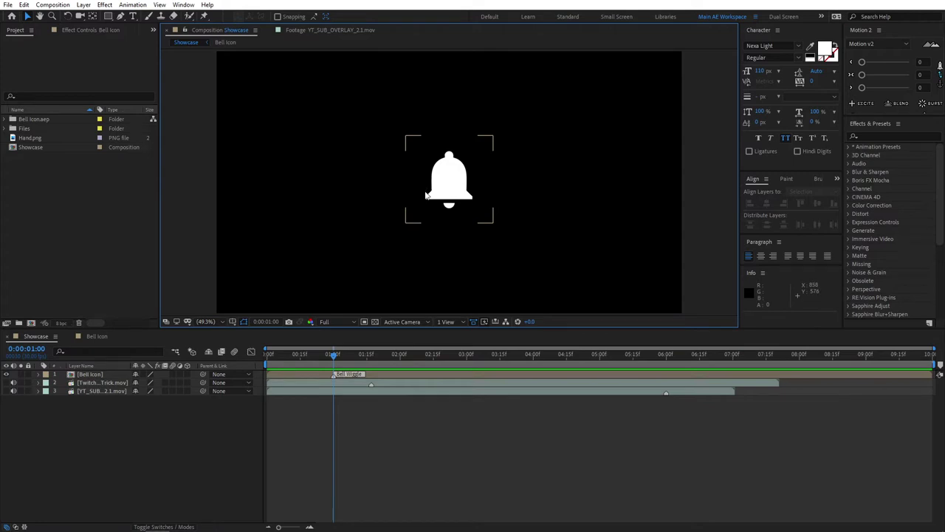
- Preview the bell wiggle and park the time indicator at exactly 0:00:01:00
{"action": "left_click", "coordinate": [402, 213]}
{"action": "key", "text": "space"}
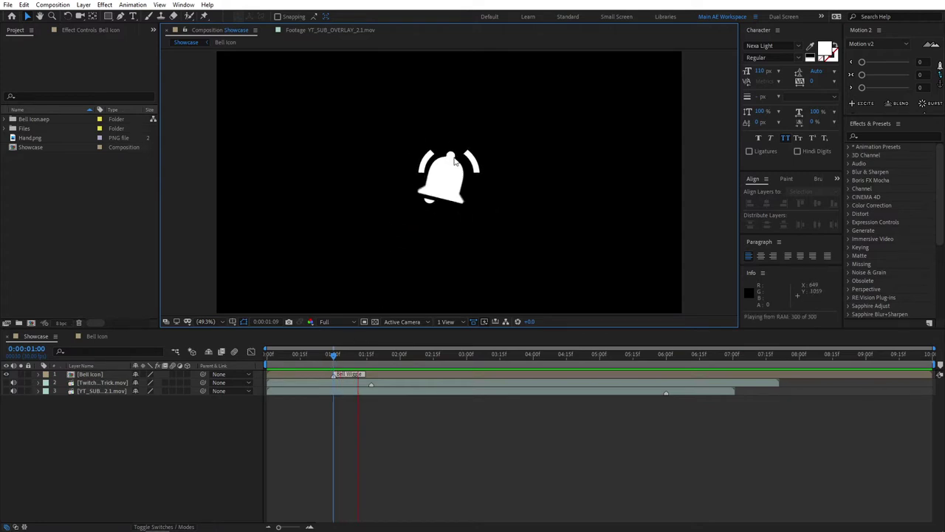
{"action": "left_click_drag", "start_coordinate": [327, 354], "coordinate": [432, 355]}
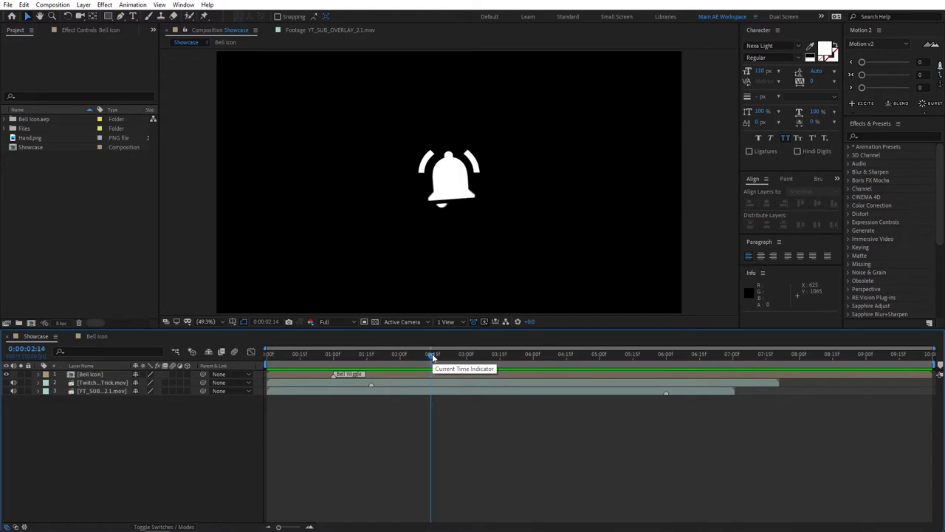
{"action": "left_click_drag", "start_coordinate": [433, 355], "coordinate": [333, 362]}
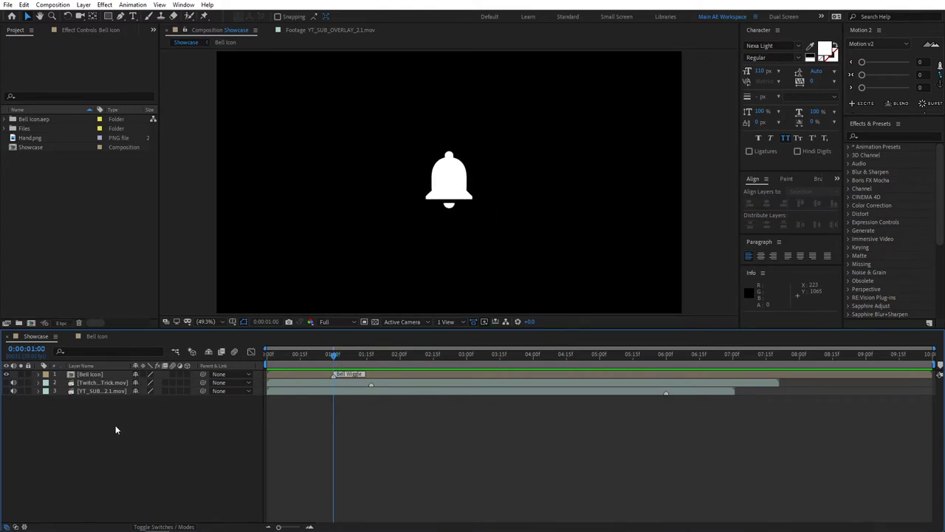
{"action": "mouse_move", "coordinate": [336, 358]}
{"action": "left_mouse_down"}
{"action": "mouse_move", "coordinate": [323, 359]}
{"action": "mouse_move", "coordinate": [333, 357]}
{"action": "left_mouse_up"}
{"action": "left_click", "coordinate": [82, 254]}
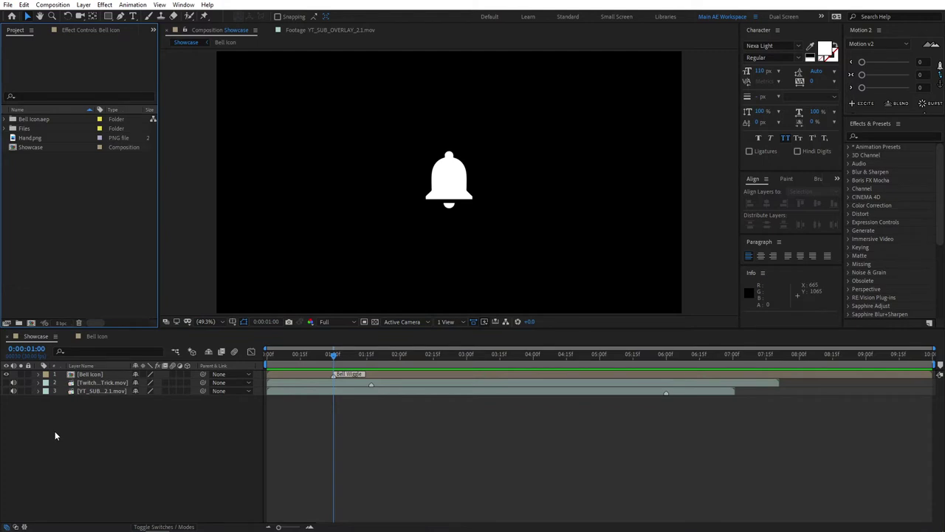
- Create a new 1920×1080, 30 fps composition named Click
{"action": "left_click", "coordinate": [31, 323]}
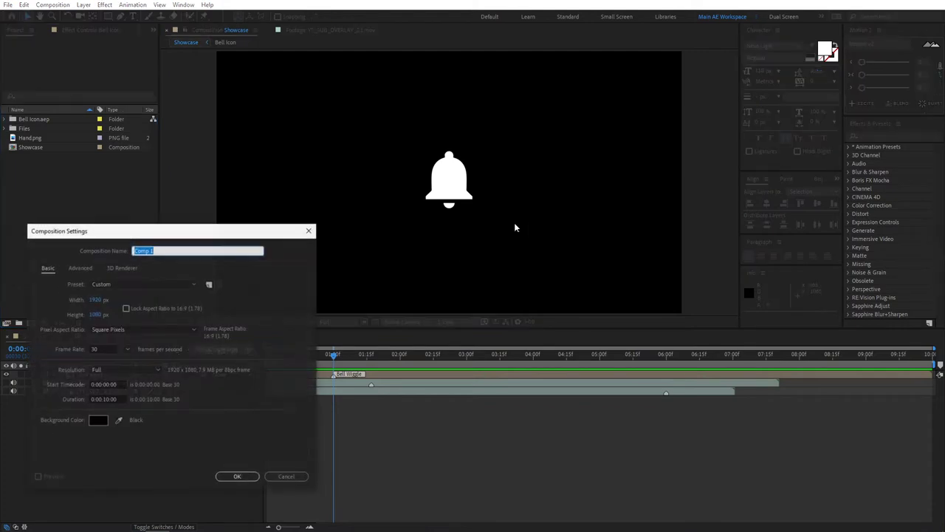
{"action": "type", "text": "Click"}
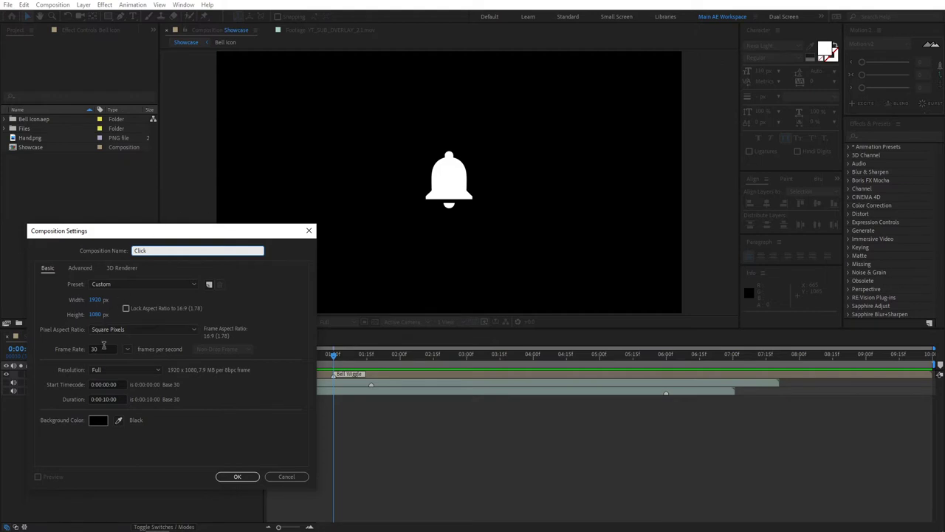
{"action": "left_click", "coordinate": [101, 348]}
{"action": "left_click", "coordinate": [230, 428]}
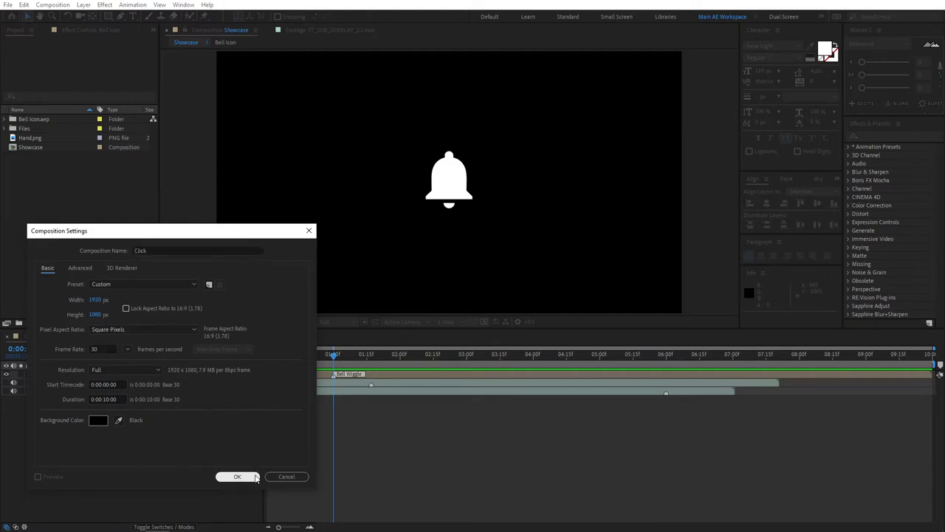
{"action": "left_click", "coordinate": [244, 475]}
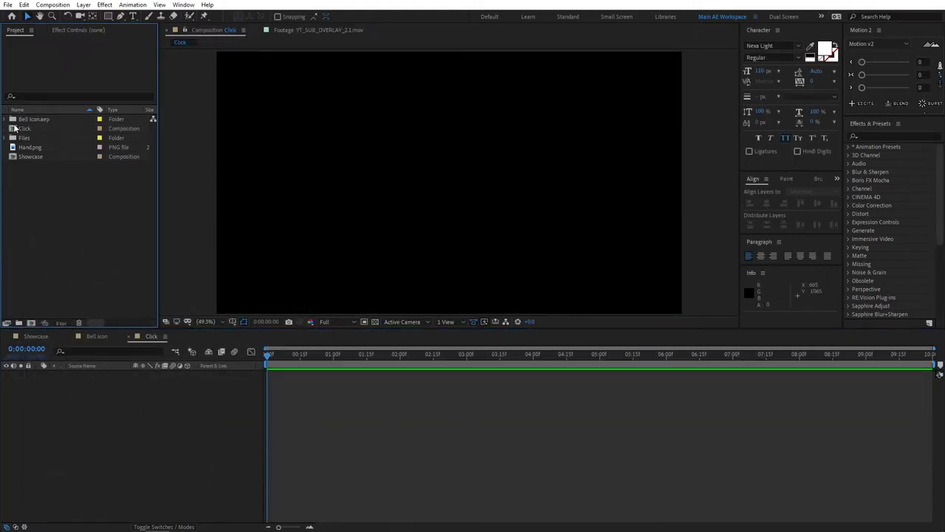
- Add the Bell Icon composition to Click and set its Scale to 30%
{"action": "left_click", "coordinate": [5, 119]}
{"action": "left_click_drag", "start_coordinate": [32, 133], "coordinate": [48, 428]}
{"action": "left_click", "coordinate": [99, 395]}
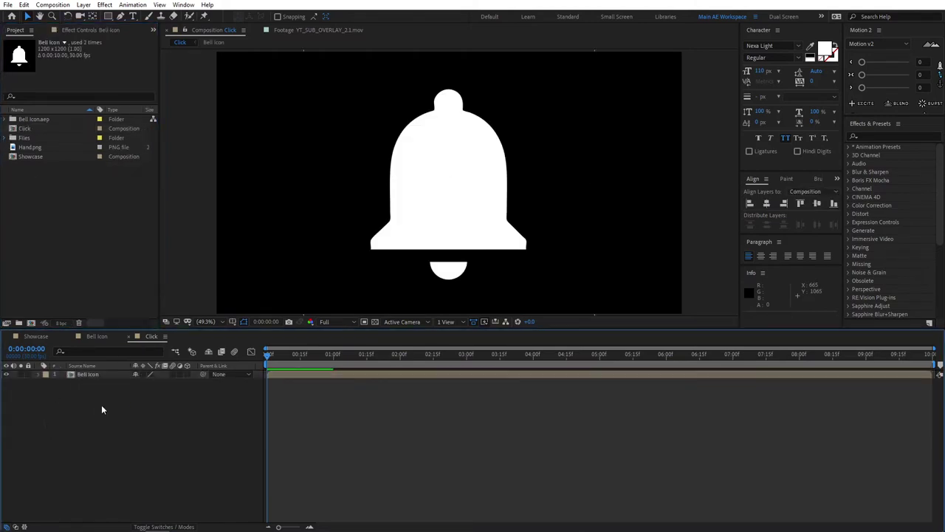
{"action": "left_click", "coordinate": [103, 375]}
{"action": "key", "text": "s"}
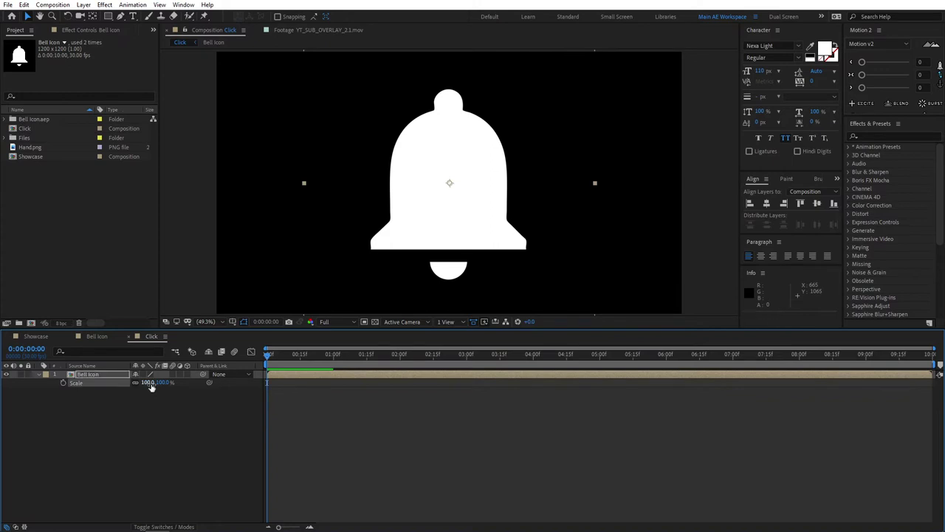
{"action": "left_click", "coordinate": [147, 384]}
{"action": "type", "text": "30"}
{"action": "key", "text": "Return"}
- Deselect the bell layer and select the Hand.png image in the Project panel
{"action": "left_click", "coordinate": [134, 396]}
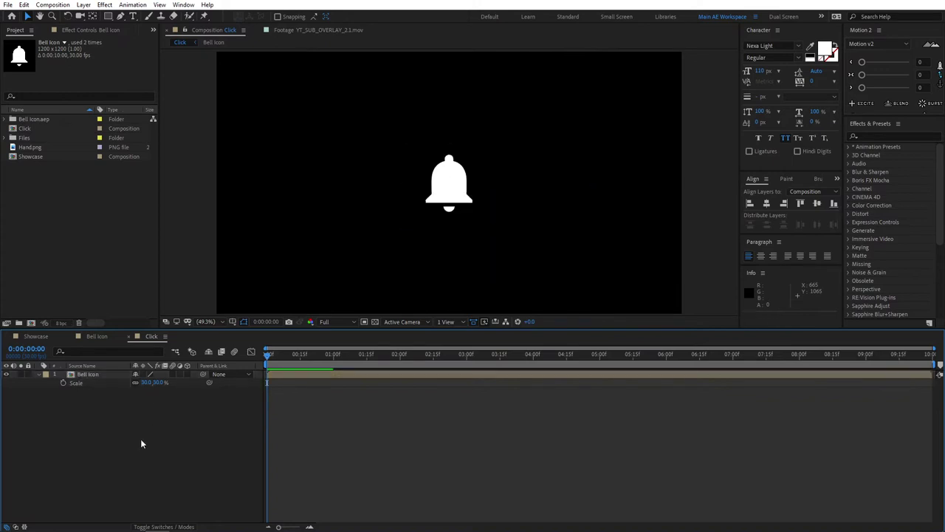
{"action": "left_click", "coordinate": [96, 281]}
{"action": "left_click", "coordinate": [33, 147]}
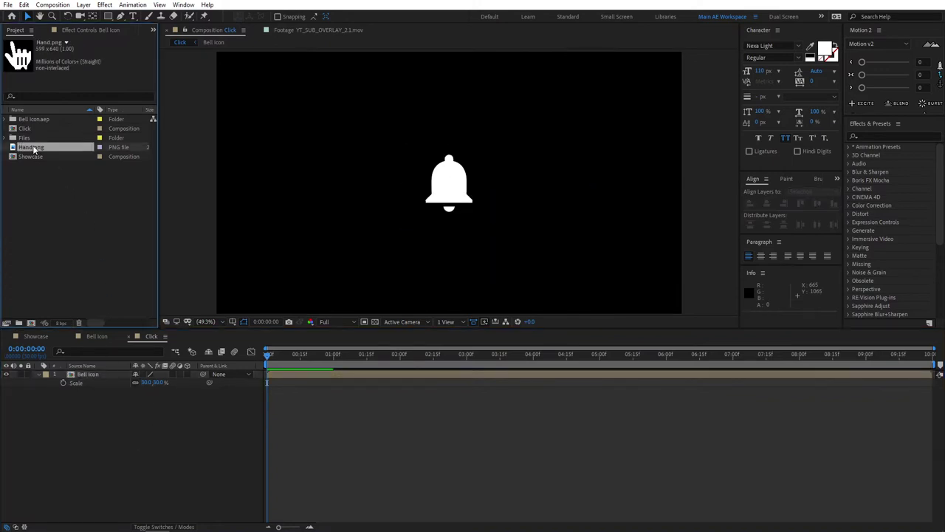
- Build a Hand composition by dropping Hand.png onto the Create New Composition icon
{"action": "left_click", "coordinate": [40, 184]}
{"action": "left_click", "coordinate": [50, 150]}
{"action": "left_click", "coordinate": [61, 216]}
{"action": "left_click", "coordinate": [43, 154]}
{"action": "left_click", "coordinate": [43, 148]}
{"action": "left_click_drag", "start_coordinate": [42, 147], "coordinate": [31, 322]}
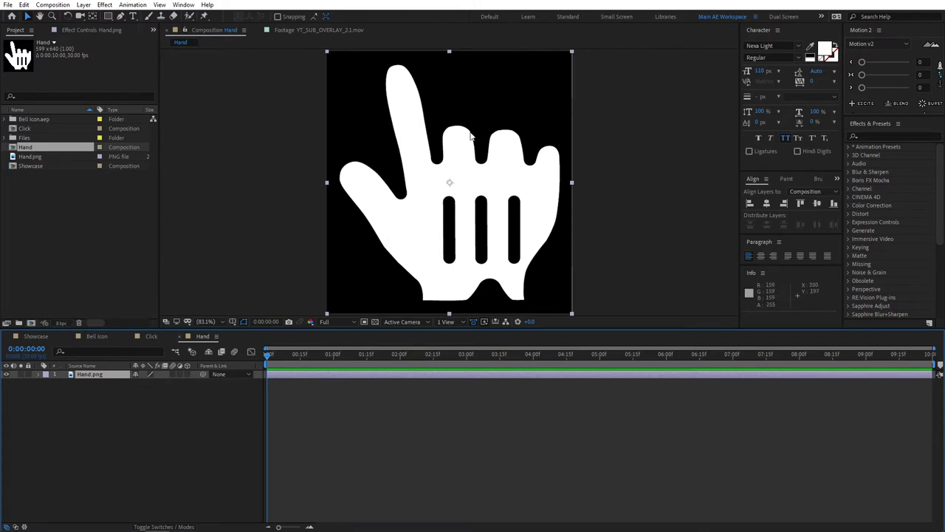
{"action": "left_click", "coordinate": [165, 383]}
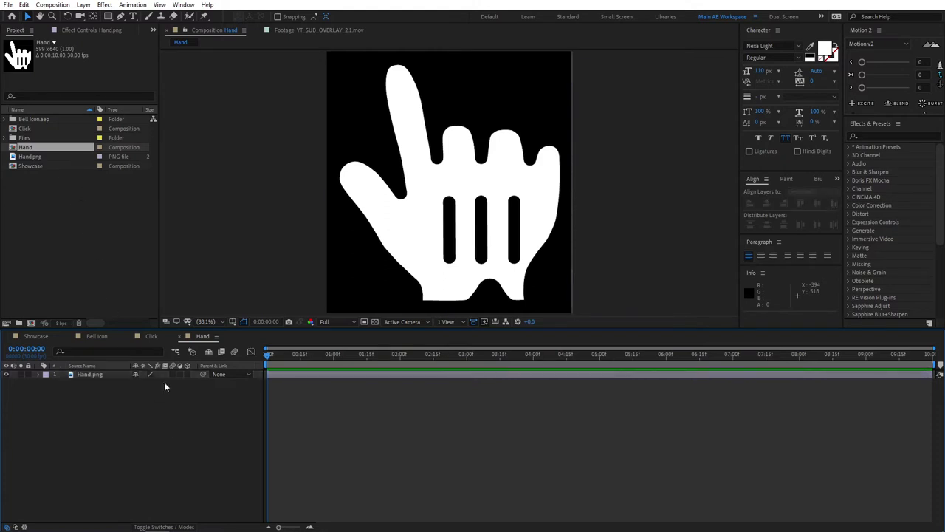
- Back in Click, place the Hand composition as a layer above the bell
{"action": "left_click", "coordinate": [151, 335]}
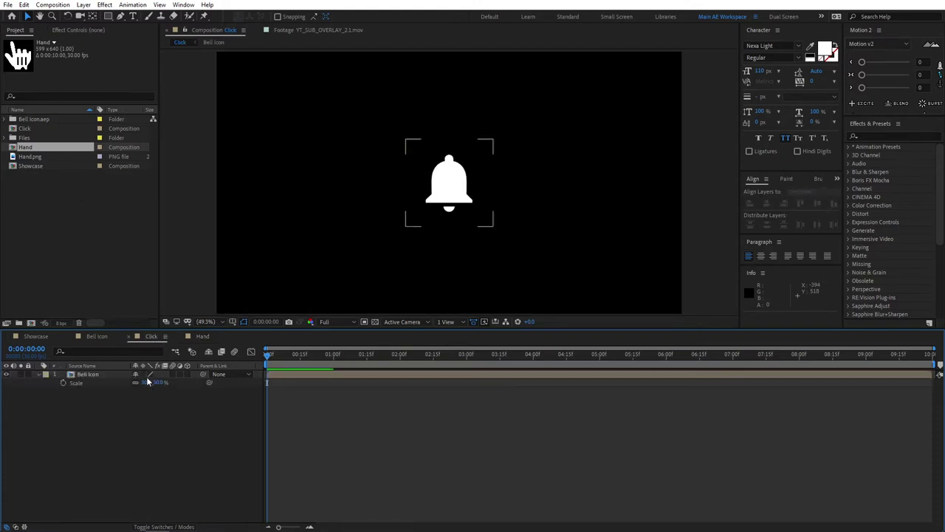
{"action": "left_click", "coordinate": [59, 235]}
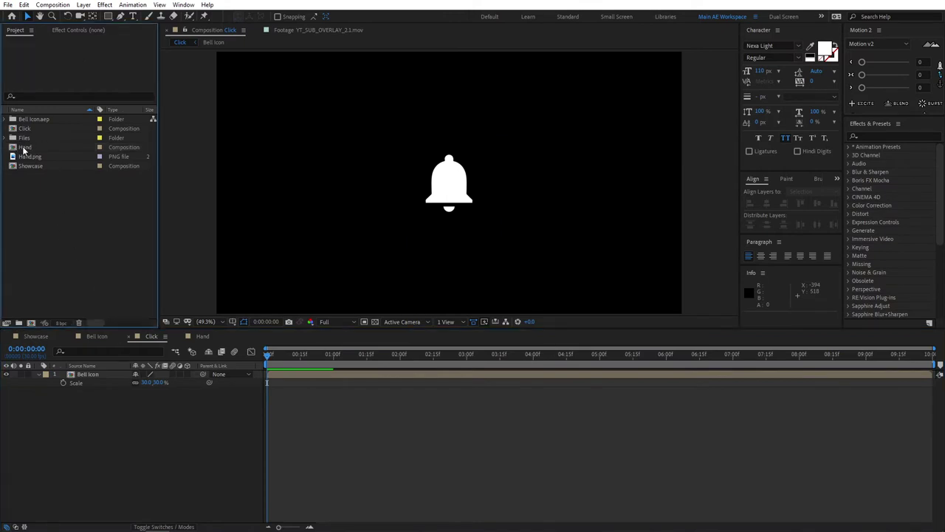
{"action": "left_click", "coordinate": [29, 148]}
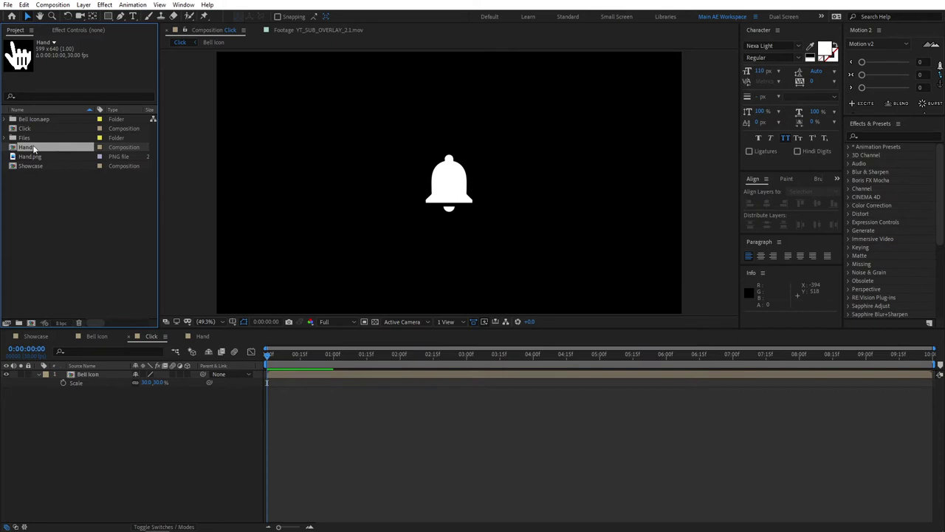
{"action": "left_click_drag", "start_coordinate": [33, 149], "coordinate": [96, 383]}
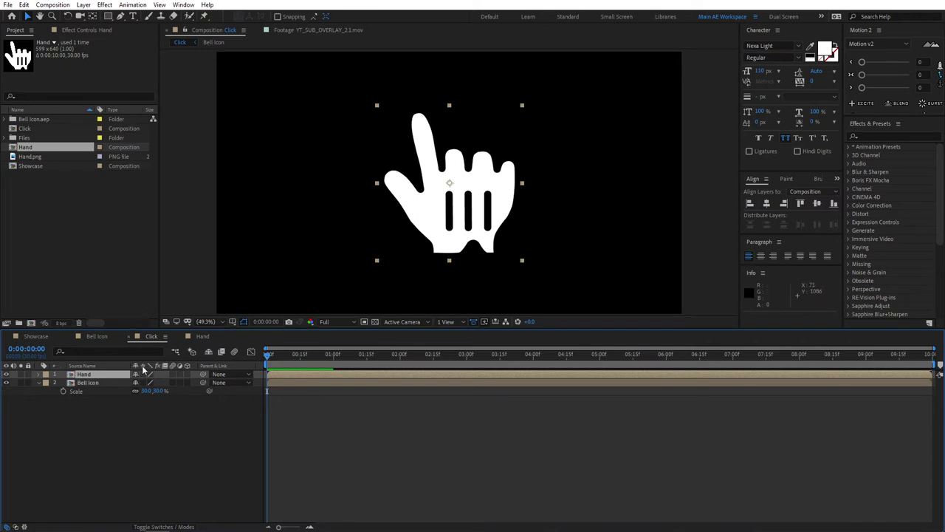
- Set the Hand layer's Scale to 30%
{"action": "key", "text": "s"}
{"action": "left_click_drag", "start_coordinate": [144, 382], "coordinate": [152, 391]}
{"action": "left_click", "coordinate": [150, 383]}
{"action": "type", "text": "30"}
{"action": "key", "text": "Return"}
{"action": "left_click", "coordinate": [169, 449]}
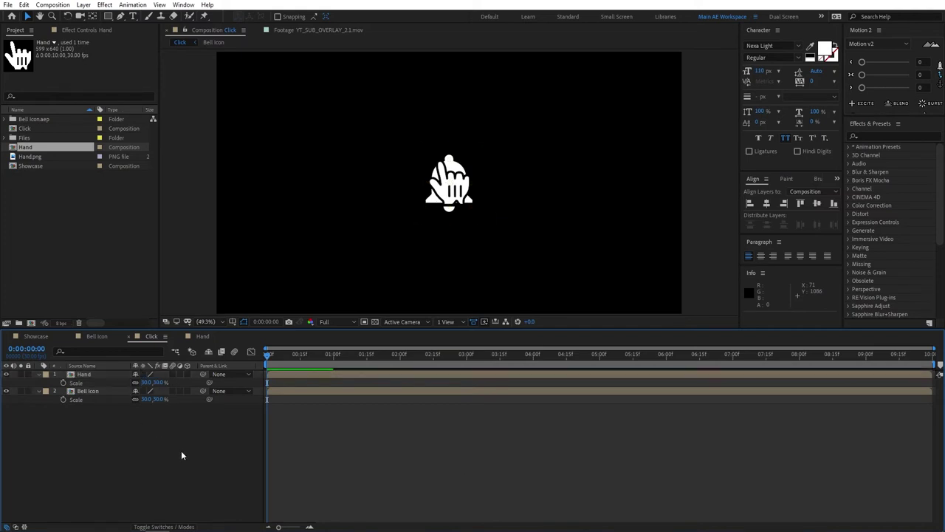
- Move the hand onto the bell's lower right, preview at 100%, and go to one second
{"action": "left_click", "coordinate": [450, 185]}
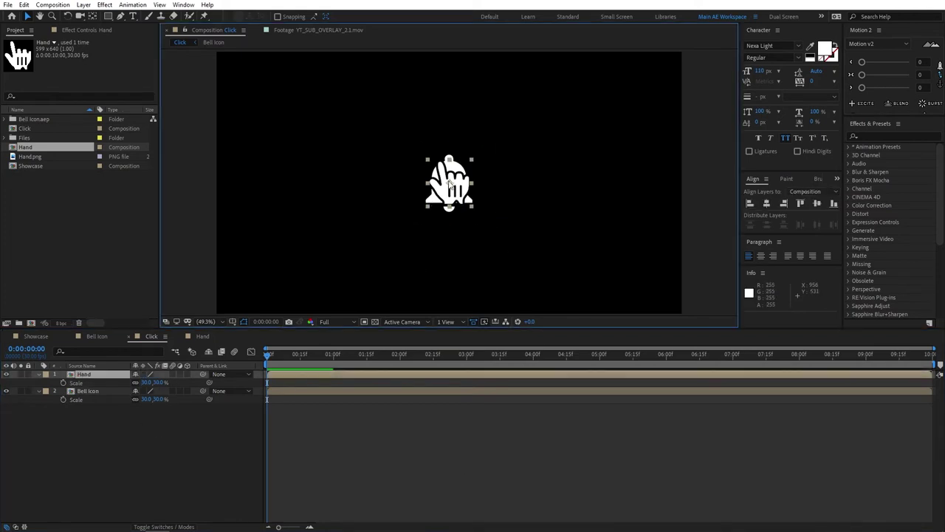
{"action": "left_click_drag", "start_coordinate": [448, 181], "coordinate": [457, 198]}
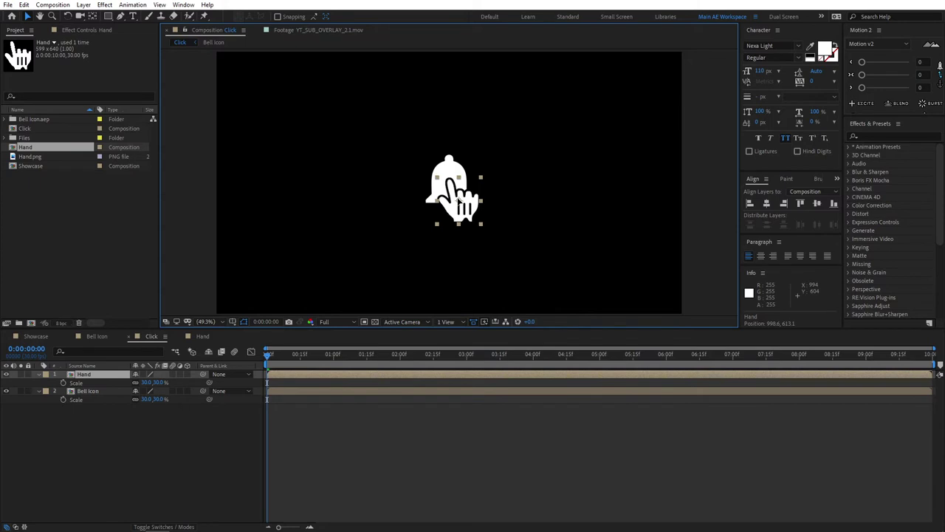
{"action": "key", "text": "space"}
{"action": "key", "text": "space"}
{"action": "key", "text": "slash"}
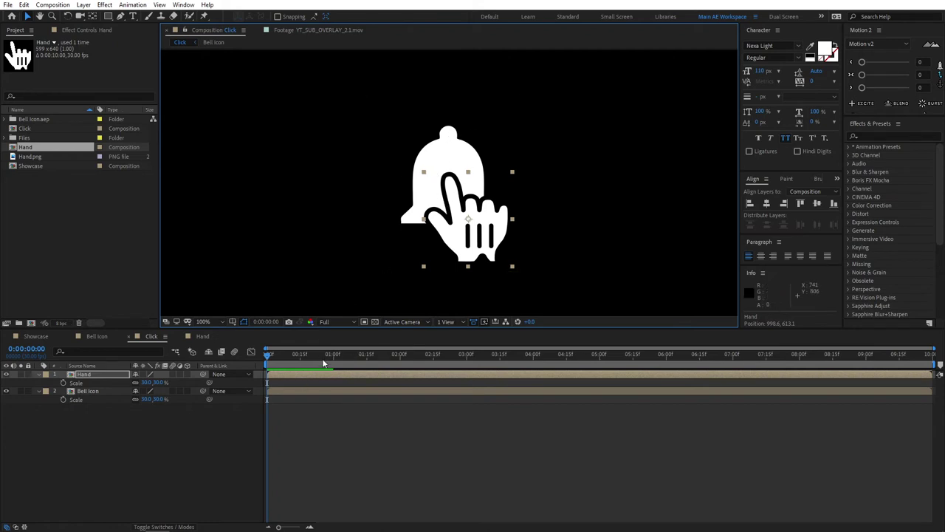
{"action": "mouse_move", "coordinate": [323, 357]}
{"action": "left_mouse_down"}
{"action": "mouse_move", "coordinate": [344, 356]}
{"action": "mouse_move", "coordinate": [334, 356]}
{"action": "left_mouse_up"}
- Select the Hand layer and zoom the viewer to 200%, centred on the hand
{"action": "left_click", "coordinate": [188, 439]}
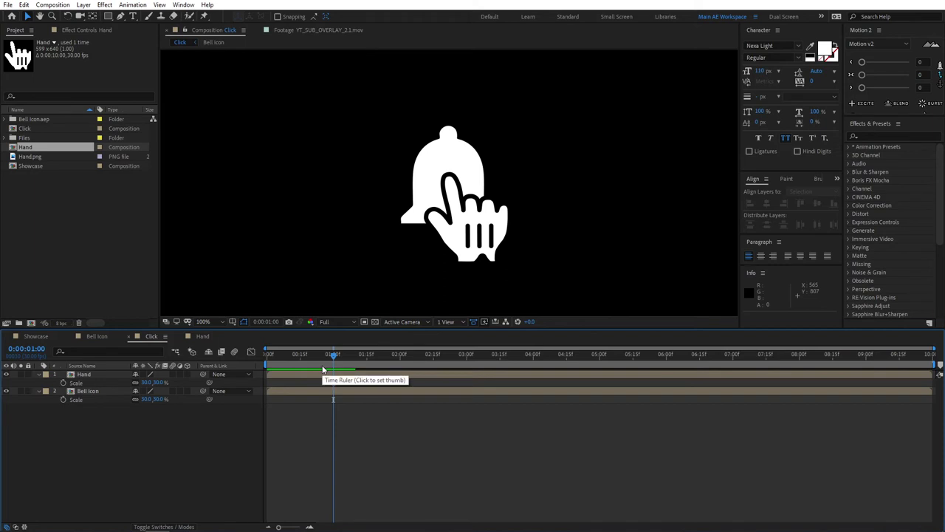
{"action": "key", "text": "Page_Up"}
{"action": "key", "text": "Page_Up"}
{"action": "key", "text": "Page_Up"}
{"action": "key", "text": "Page_Up"}
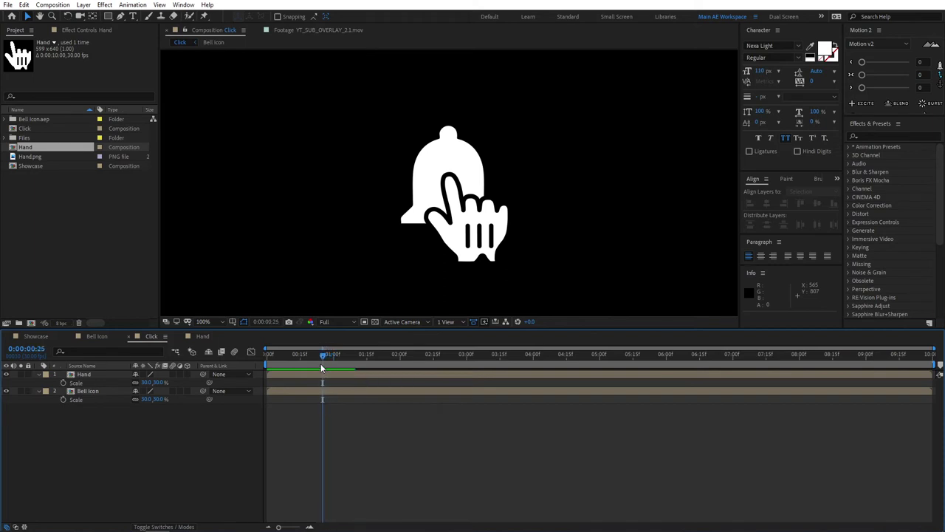
{"action": "left_click", "coordinate": [396, 252]}
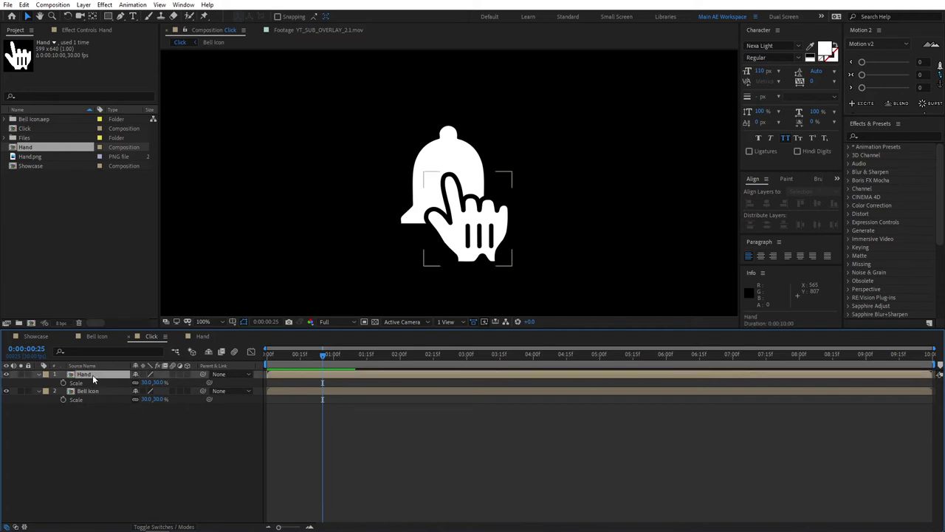
{"action": "key", "text": "period"}
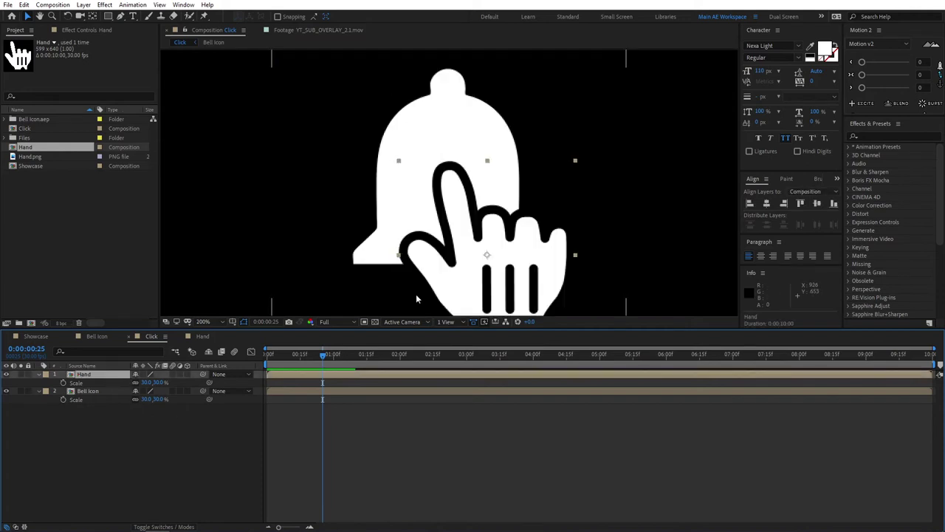
{"action": "left_click_drag", "start_coordinate": [460, 266], "coordinate": [451, 196]}
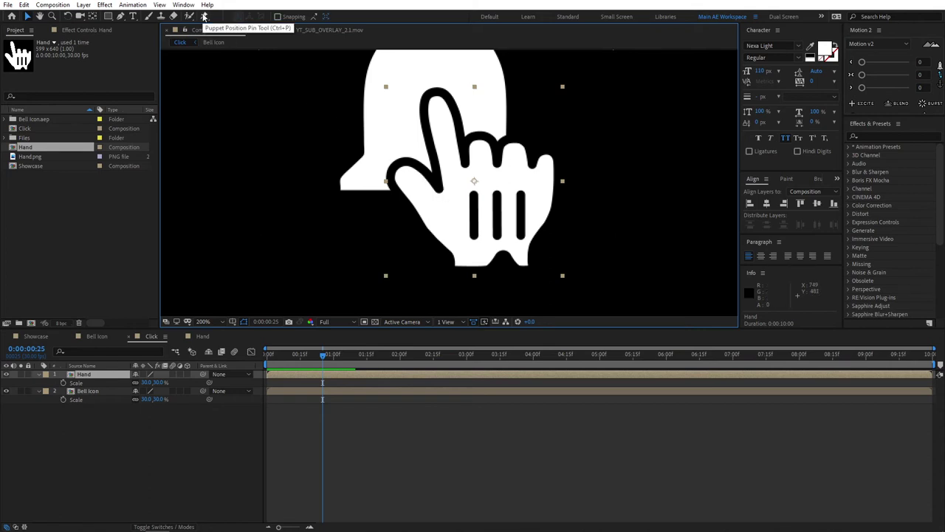
- Place four puppet pins: index fingertip, middle, lower part and right edge of the hand
{"action": "left_click", "coordinate": [205, 15]}
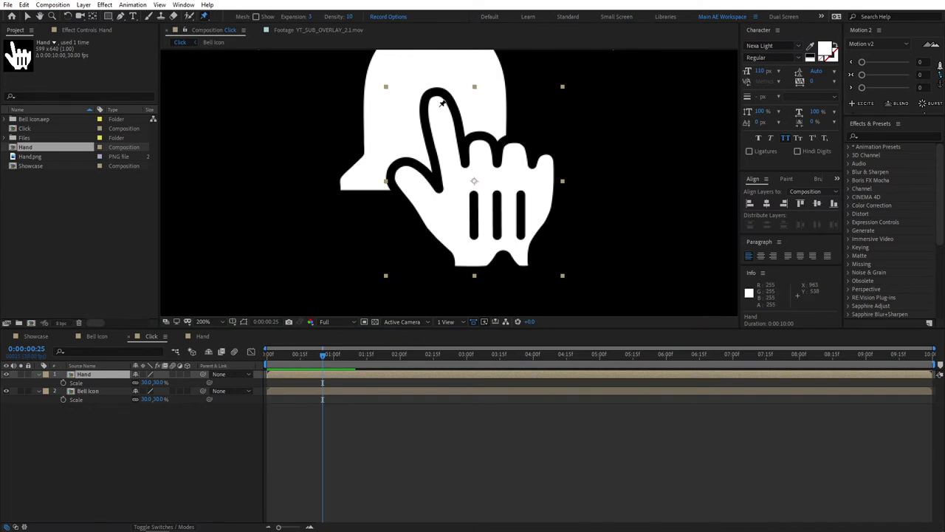
{"action": "left_click", "coordinate": [440, 107]}
{"action": "left_click", "coordinate": [449, 164]}
{"action": "left_click", "coordinate": [445, 222]}
{"action": "left_click", "coordinate": [539, 191]}
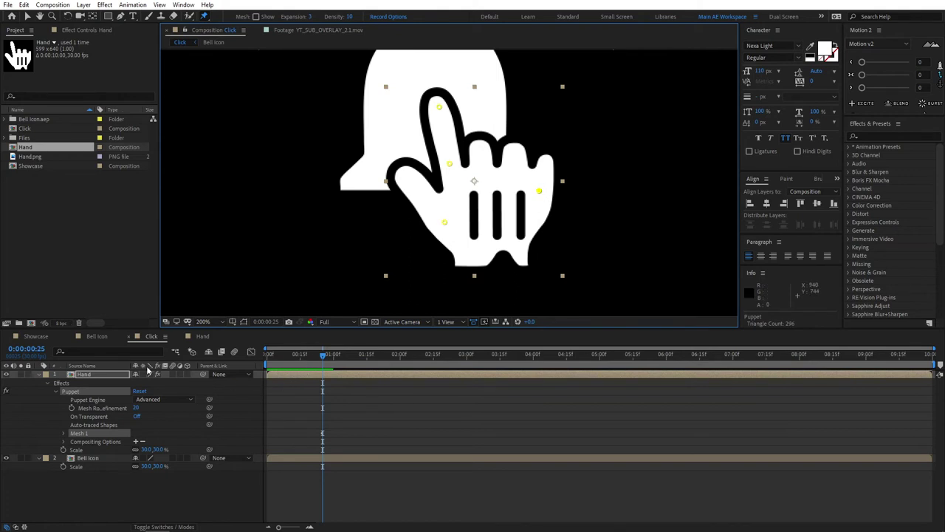
- Keyframe Puppet Pin 1 bending the fingertip onto the bell at 1:00, then pasting the rest pose after
{"action": "key", "text": "u"}
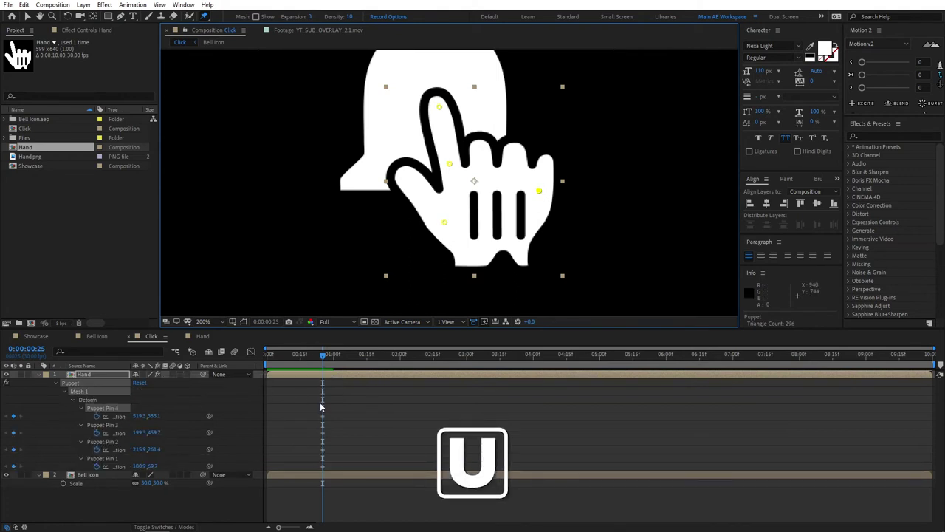
{"action": "left_click", "coordinate": [114, 460]}
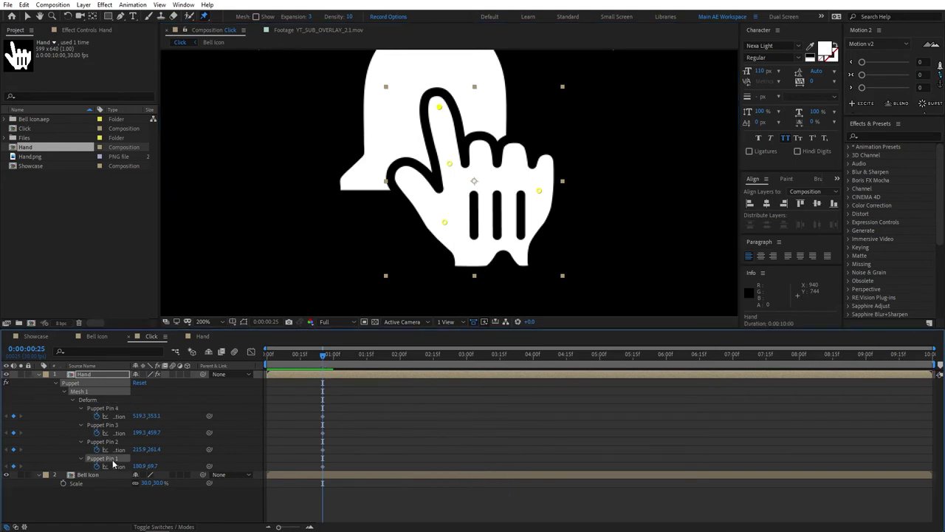
{"action": "left_click", "coordinate": [335, 359]}
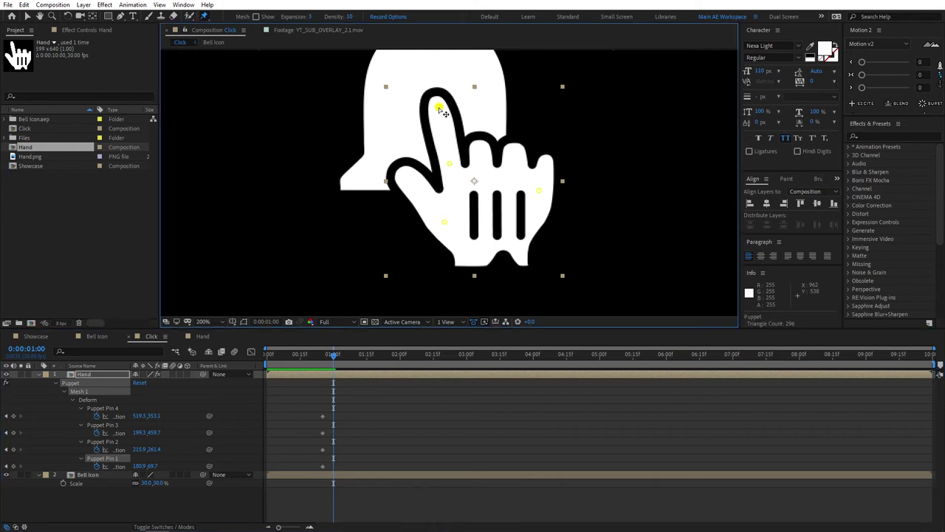
{"action": "left_click_drag", "start_coordinate": [441, 109], "coordinate": [434, 118]}
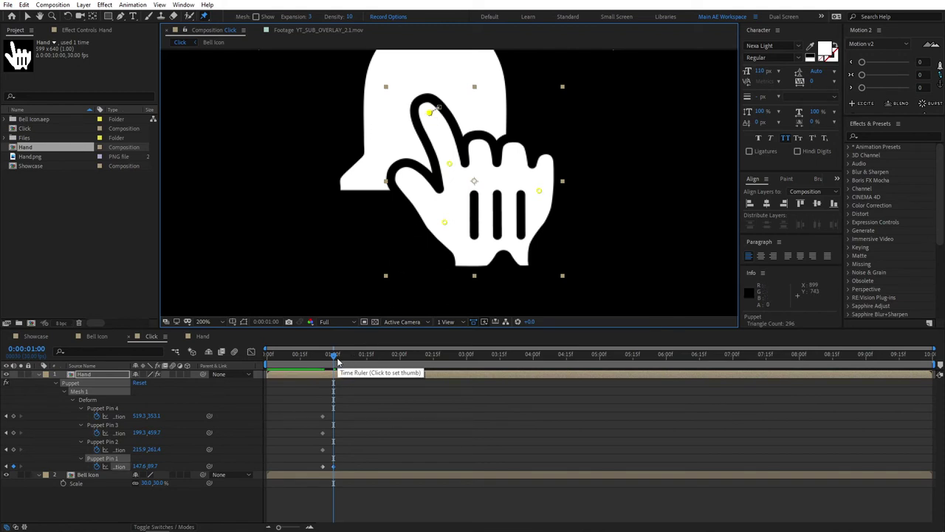
{"action": "key", "text": "space"}
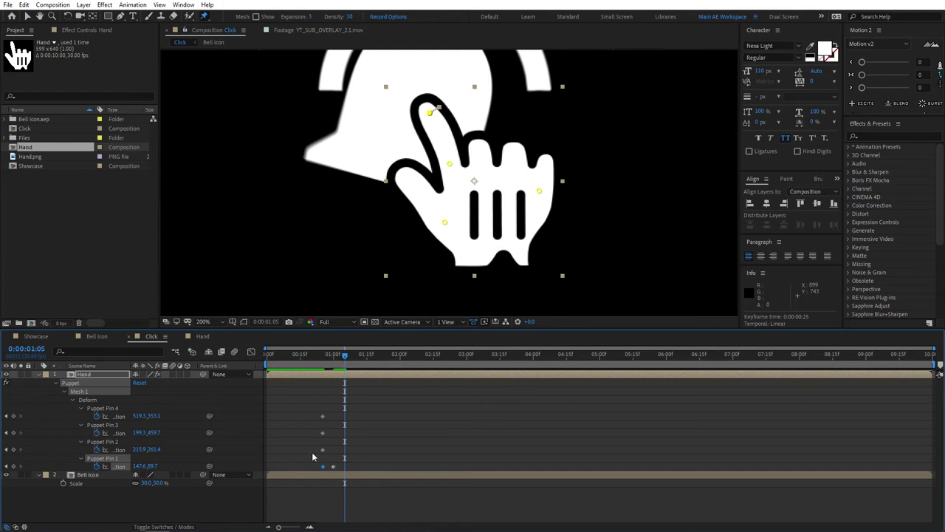
{"action": "key", "text": "ctrl+c"}
{"action": "key", "text": "ctrl+v"}
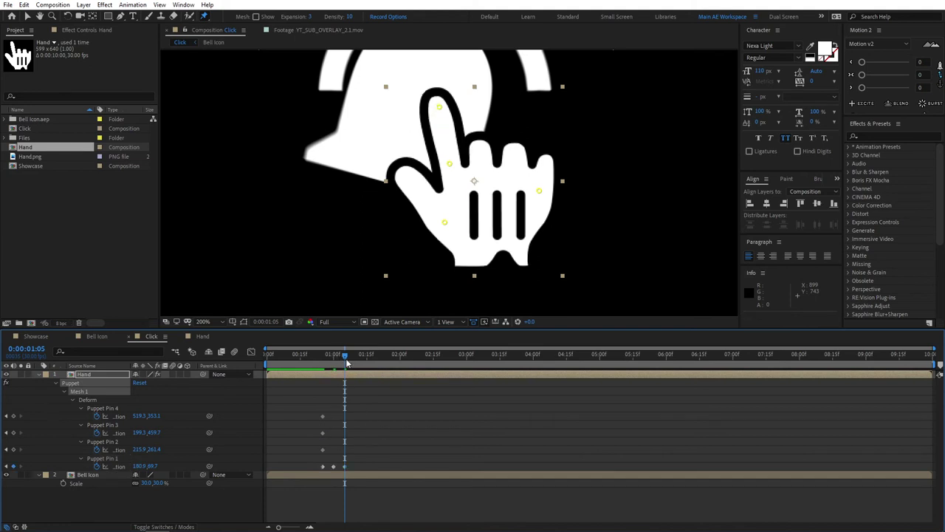
- Preview and scrub the tap, then select all three fingertip keyframes
{"action": "left_click", "coordinate": [319, 356]}
{"action": "key", "text": "space"}
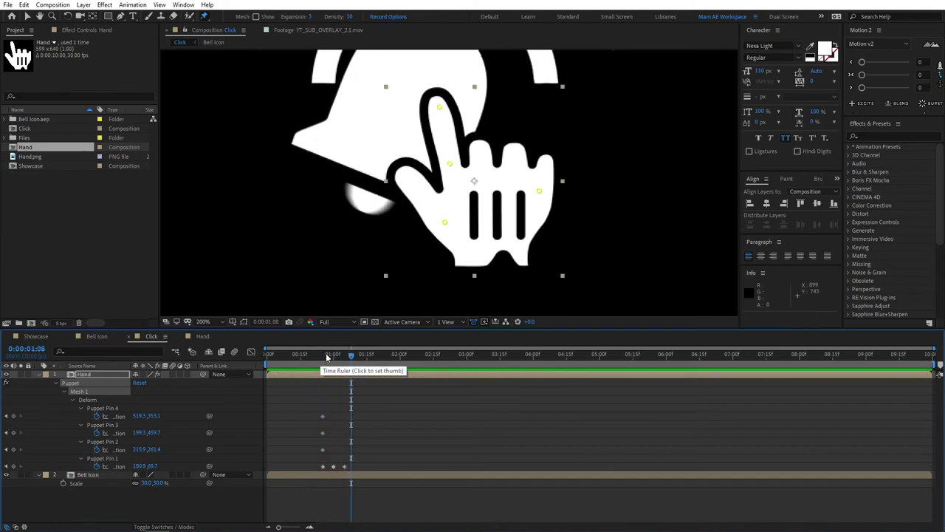
{"action": "mouse_move", "coordinate": [327, 356]}
{"action": "left_mouse_down"}
{"action": "mouse_move", "coordinate": [345, 359]}
{"action": "mouse_move", "coordinate": [312, 356]}
{"action": "left_mouse_up"}
{"action": "left_click", "coordinate": [358, 442]}
{"action": "left_click", "coordinate": [362, 463]}
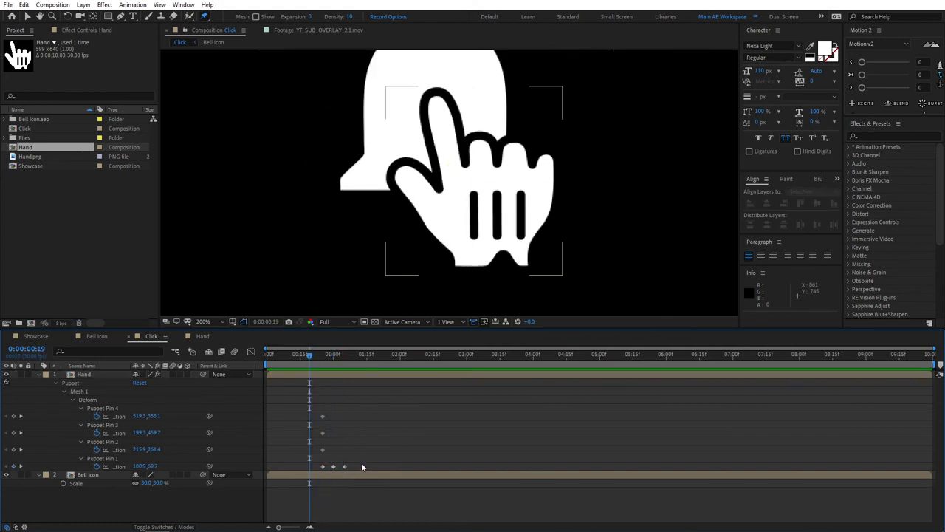
{"action": "left_click_drag", "start_coordinate": [362, 466], "coordinate": [312, 468]}
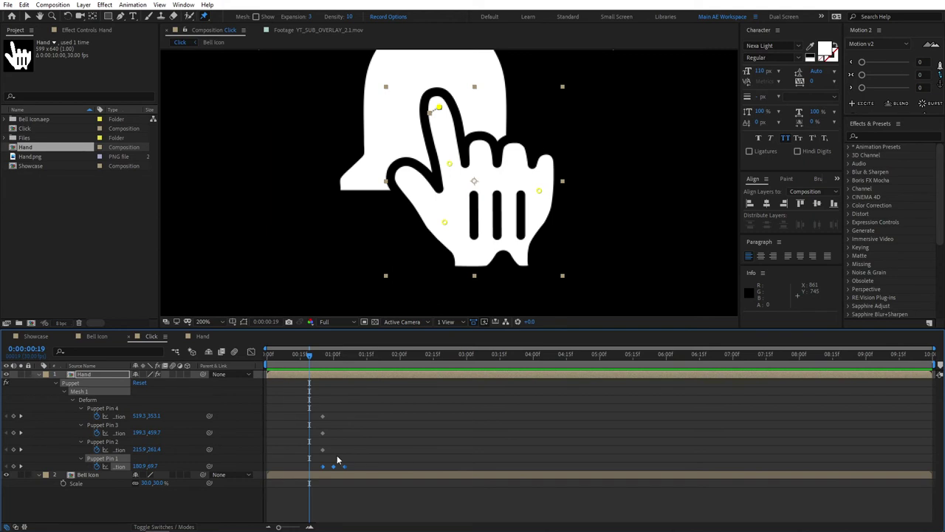
- Apply Easy Ease (F9) and drag the influence handles in the speed graph to sharpen the peaks
{"action": "key", "text": "F9"}
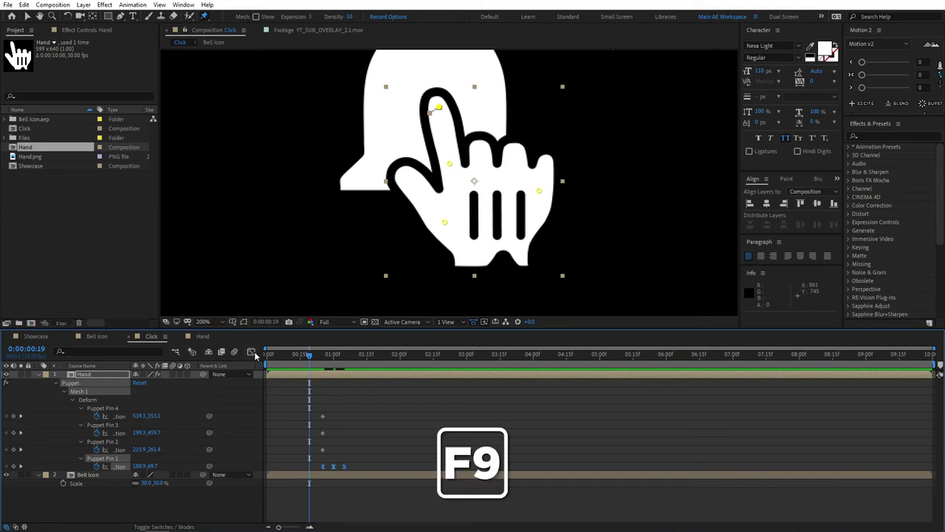
{"action": "left_click", "coordinate": [251, 352]}
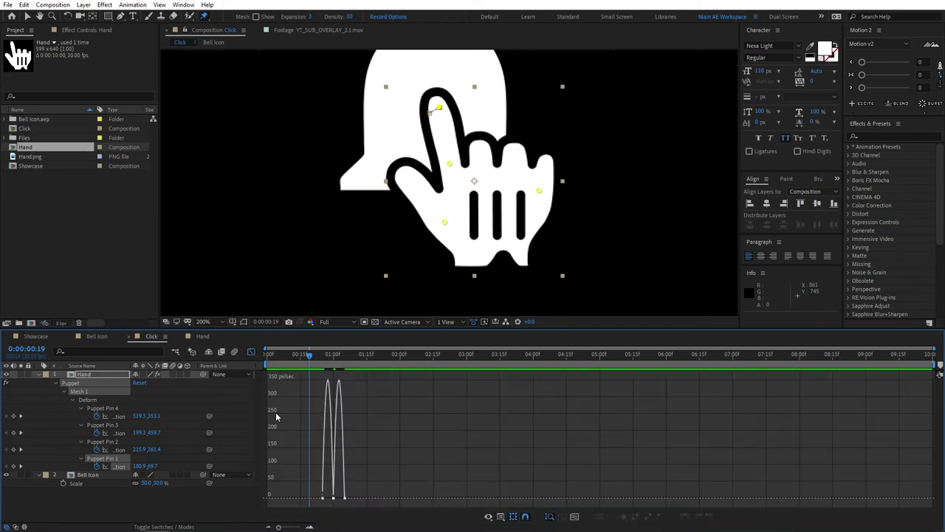
{"action": "scroll", "coordinate": [322, 506], "scroll_direction": "up", "scroll_amount": 3}
{"action": "left_click_drag", "start_coordinate": [434, 500], "coordinate": [306, 491]}
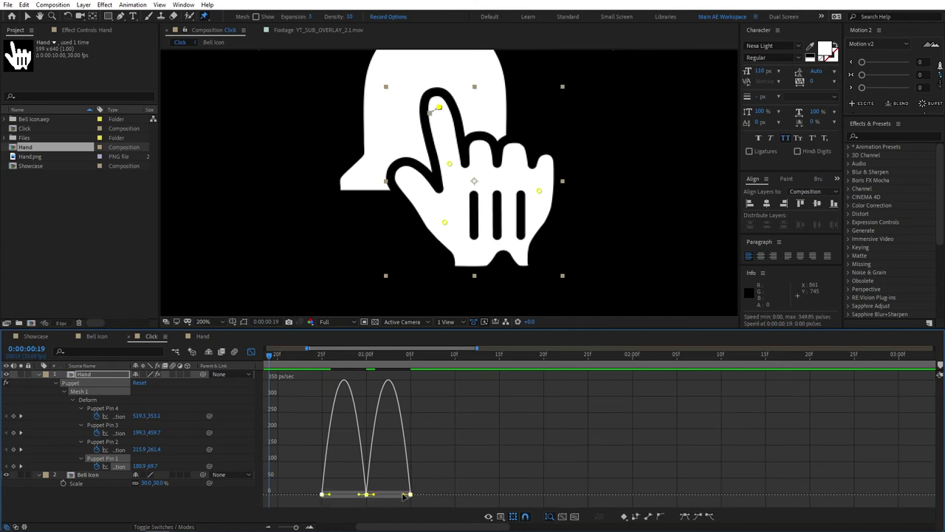
{"action": "left_click_drag", "start_coordinate": [404, 496], "coordinate": [354, 498]}
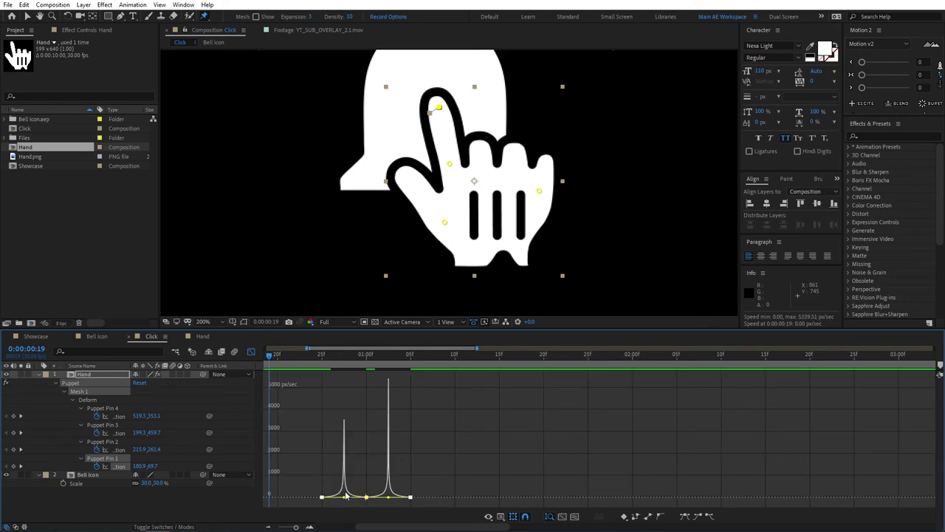
{"action": "left_click", "coordinate": [251, 351]}
- Zoom the timeline out, set the time to 1:05, and fit the composition in the viewer
{"action": "key", "text": "minus"}
{"action": "key", "text": "minus"}
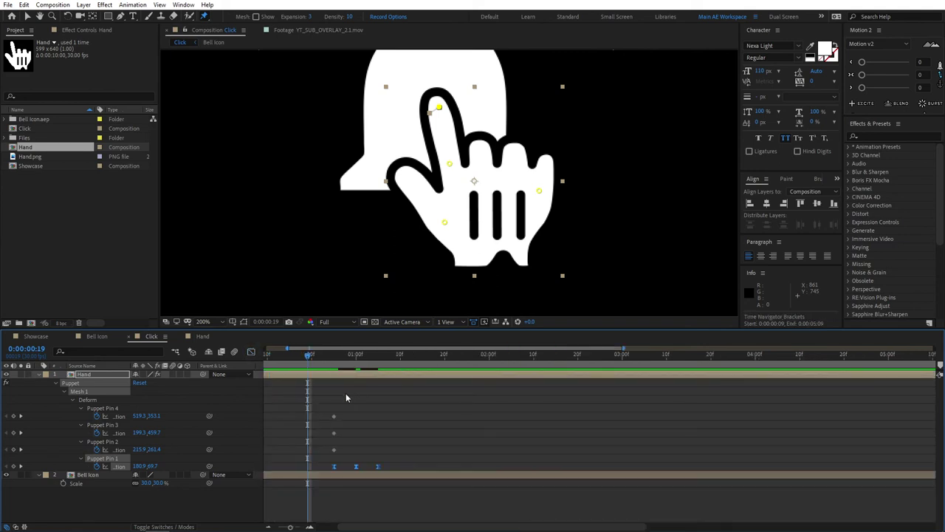
{"action": "mouse_move", "coordinate": [323, 356]}
{"action": "left_mouse_down"}
{"action": "mouse_move", "coordinate": [347, 356]}
{"action": "mouse_move", "coordinate": [318, 359]}
{"action": "left_mouse_up"}
{"action": "left_click", "coordinate": [204, 322]}
{"action": "left_click", "coordinate": [213, 333]}
{"action": "key", "text": "space"}
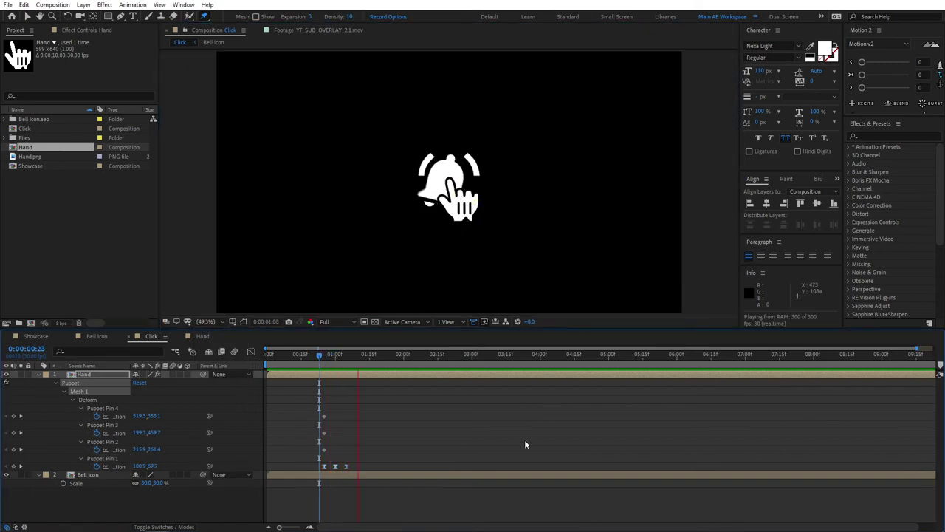
{"action": "left_click", "coordinate": [333, 356]}
{"action": "mouse_move", "coordinate": [333, 356]}
{"action": "left_mouse_down"}
{"action": "mouse_move", "coordinate": [356, 350]}
{"action": "mouse_move", "coordinate": [316, 354]}
{"action": "mouse_move", "coordinate": [347, 357]}
{"action": "left_mouse_up"}
{"action": "key", "text": "slash"}
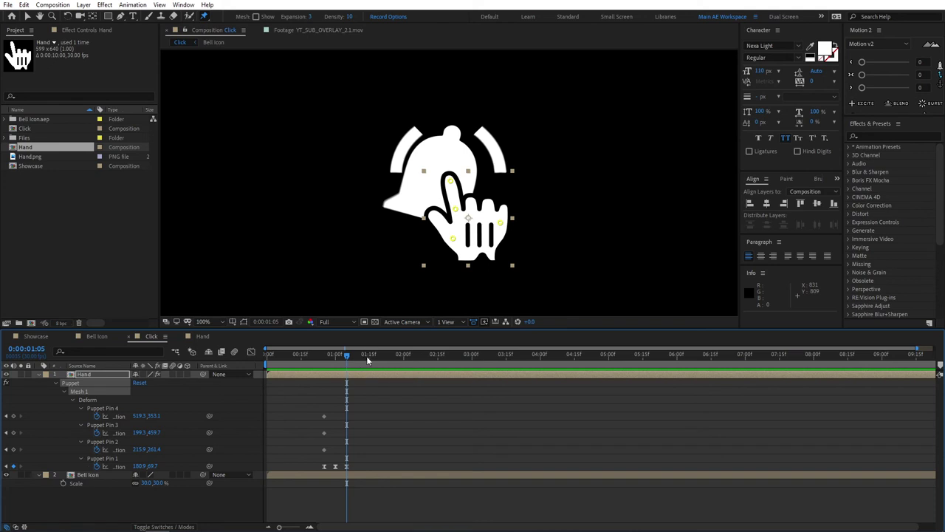
{"action": "key", "text": "comma"}
{"action": "key", "text": "comma"}
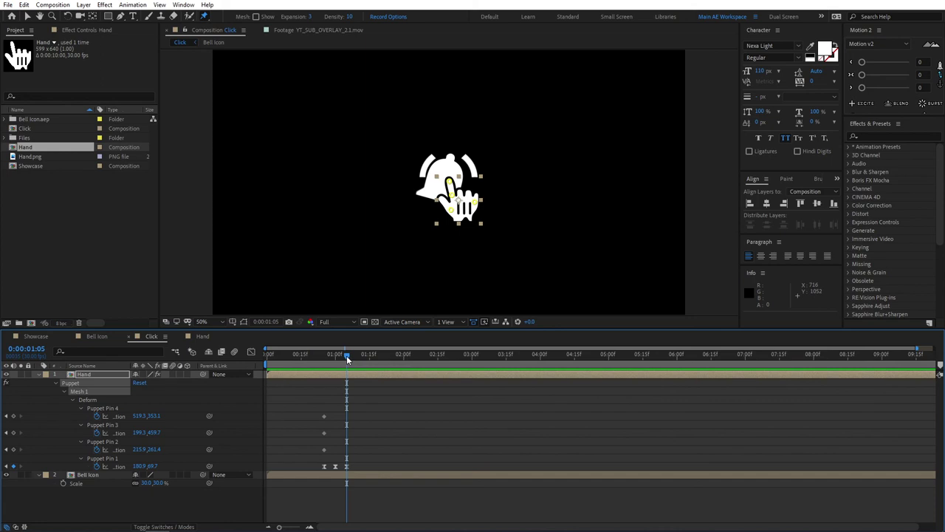
{"action": "mouse_move", "coordinate": [347, 357]}
{"action": "left_mouse_down"}
{"action": "mouse_move", "coordinate": [361, 356]}
{"action": "mouse_move", "coordinate": [337, 357]}
{"action": "left_mouse_up"}
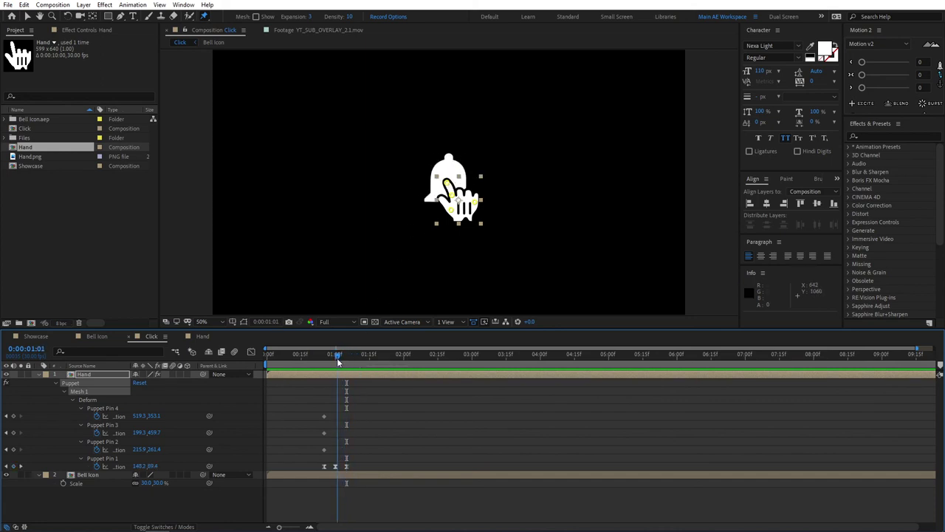
- Paste the three fingertip keyframes at 2:00 and preview the double tap
{"action": "left_click", "coordinate": [404, 359]}
{"action": "left_click", "coordinate": [381, 416]}
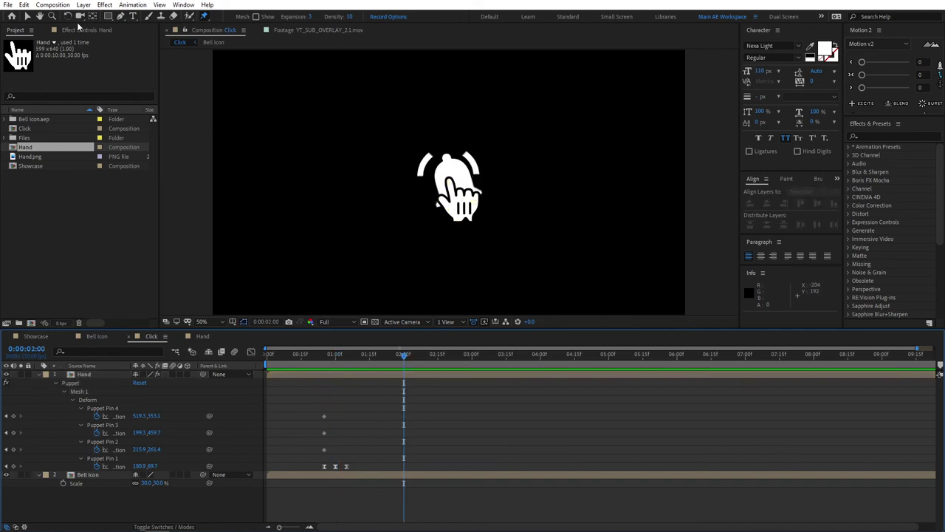
{"action": "left_click", "coordinate": [28, 15]}
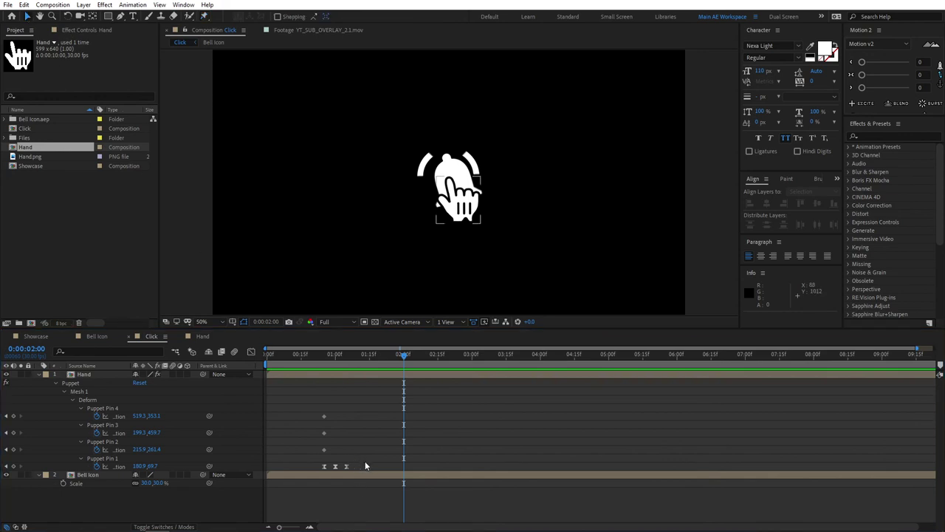
{"action": "left_click_drag", "start_coordinate": [359, 464], "coordinate": [310, 468]}
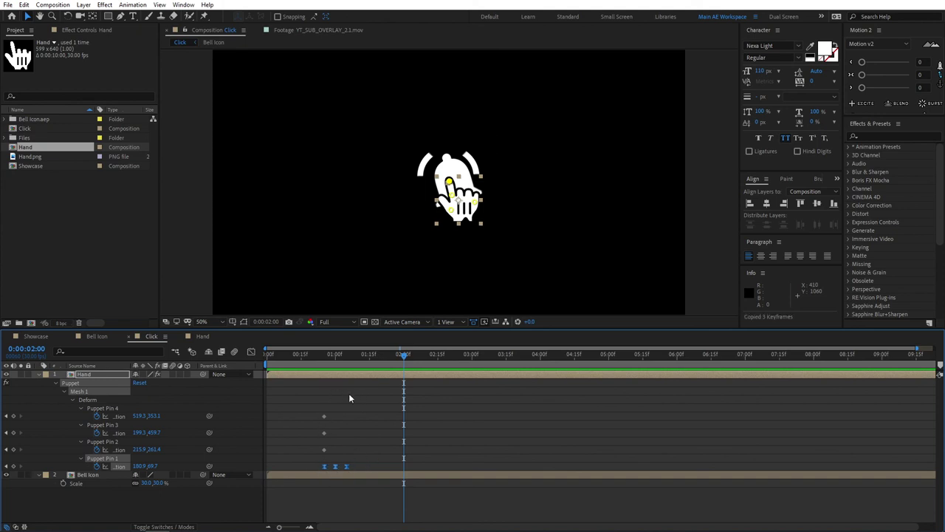
{"action": "key", "text": "ctrl+v"}
{"action": "mouse_move", "coordinate": [403, 356]}
{"action": "left_mouse_down"}
{"action": "mouse_move", "coordinate": [415, 353]}
{"action": "mouse_move", "coordinate": [403, 354]}
{"action": "left_mouse_up"}
{"action": "key", "text": "space"}
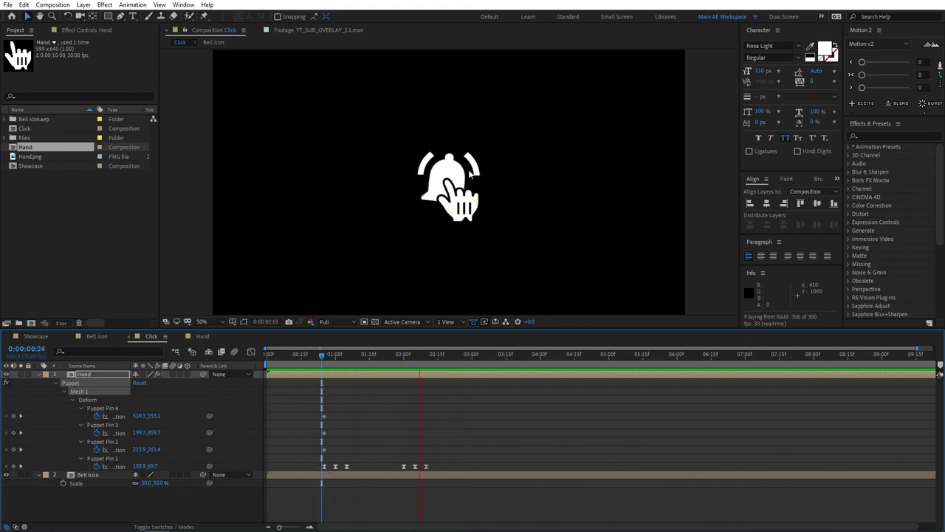
{"action": "key", "text": "space"}
{"action": "left_click_drag", "start_coordinate": [426, 359], "coordinate": [404, 355]}
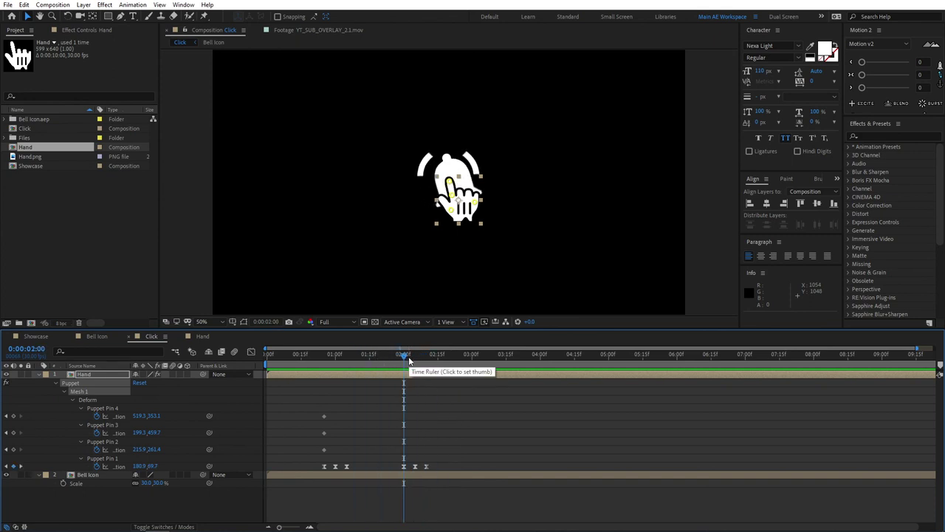